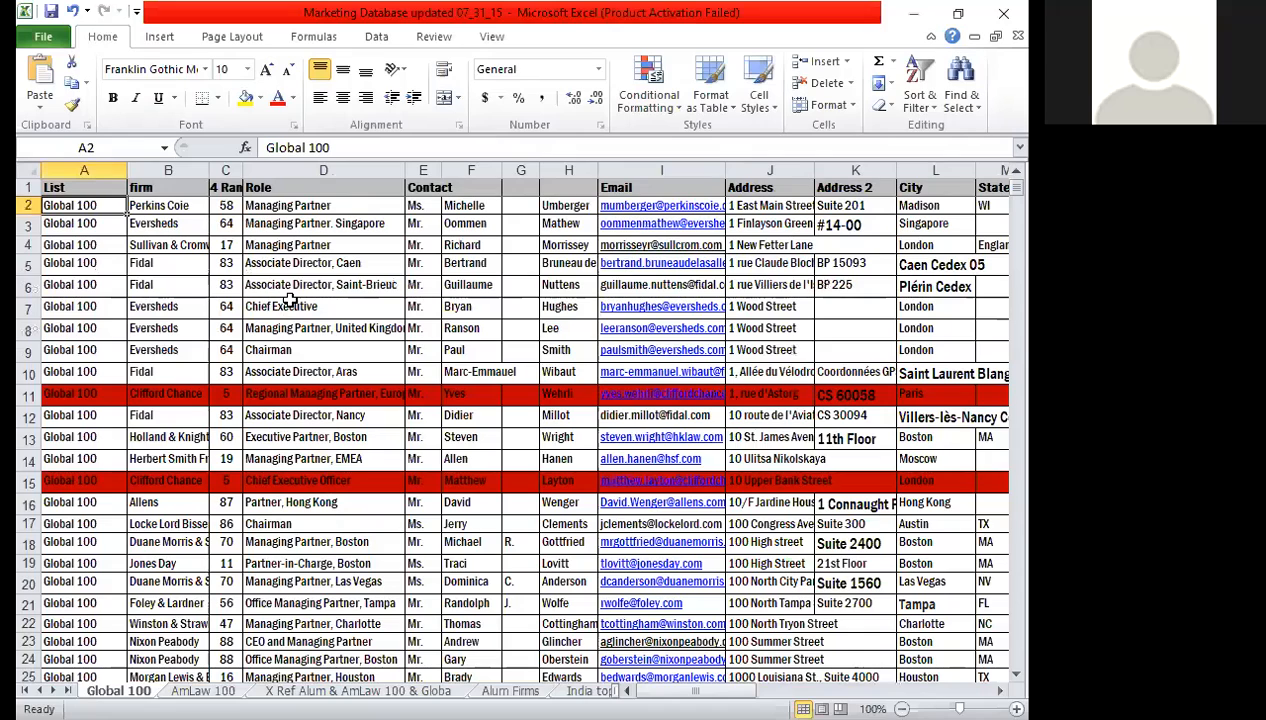
Zoom the Global 100 sheet out to 55% and examine the header row from the List column to Notes.
key(ctrl+Home)
scroll(290, 300, down, 3)
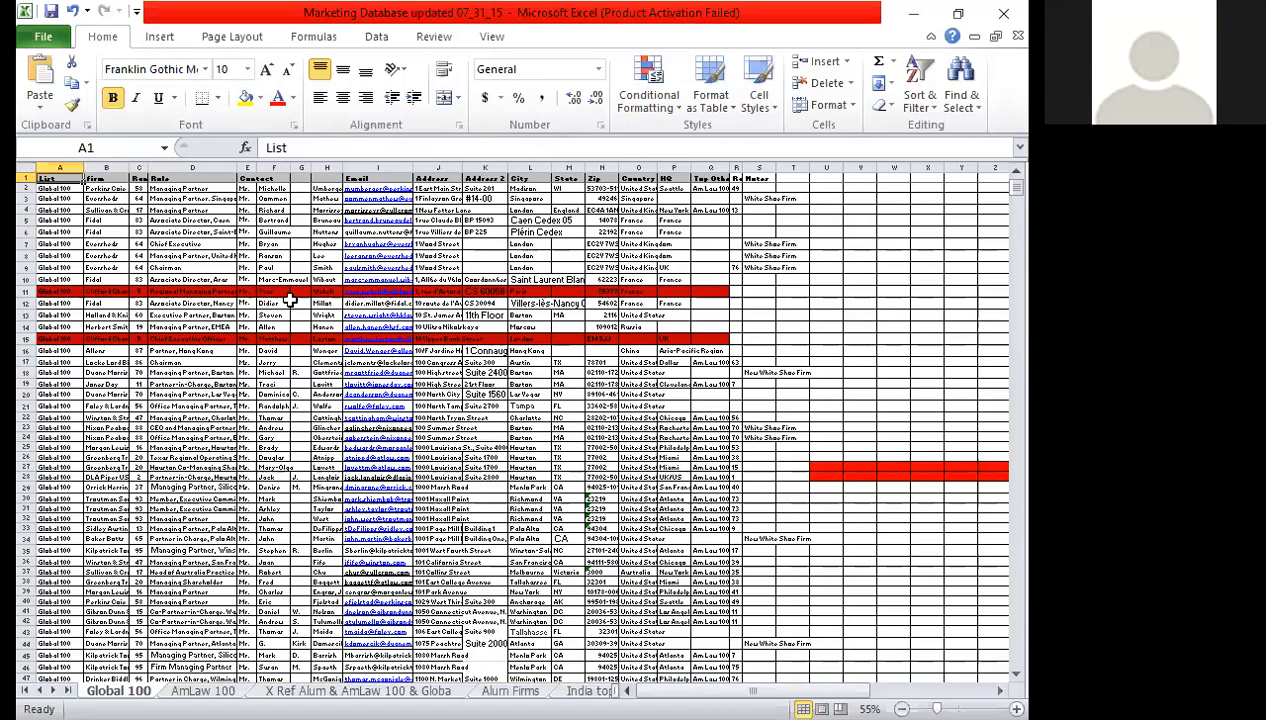
key(Right)
key(Right)
key(Right)
key(Right)
key(Right)
key(Right)
key(Right)
key(Right)
key(Right)
key(Right)
key(Right)
key(Right)
key(Right)
key(Right)
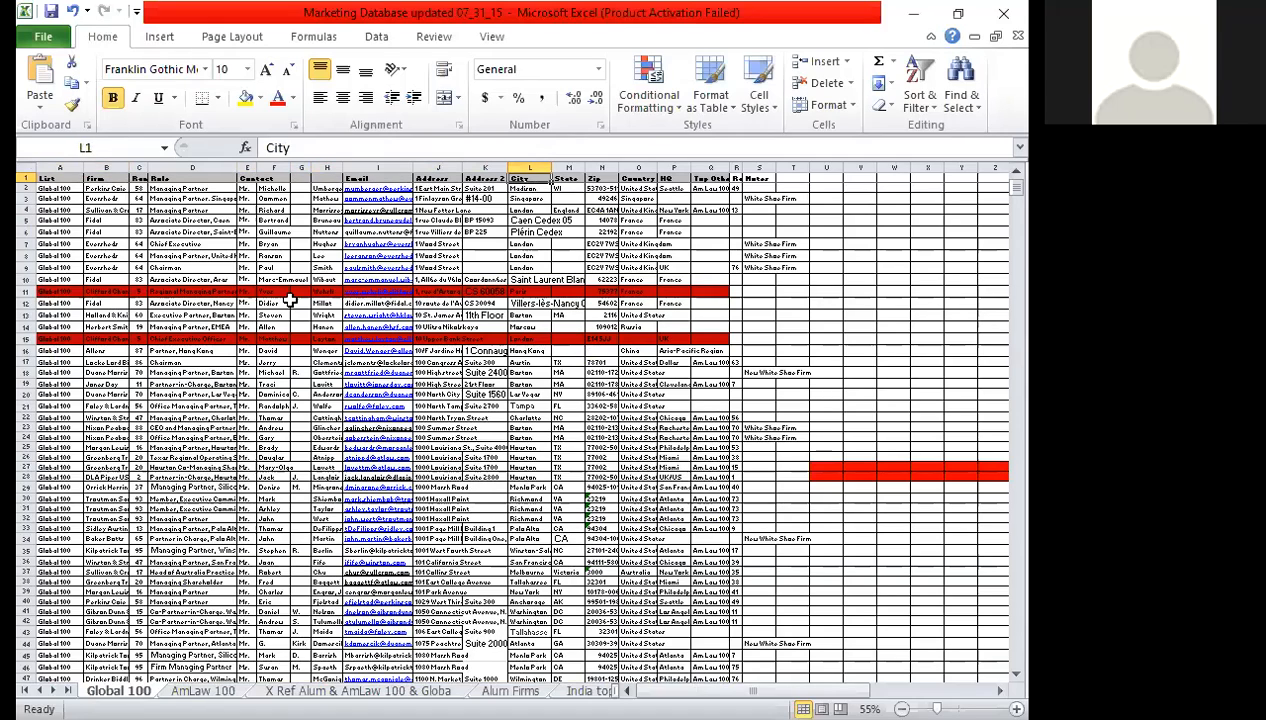
key(Right)
key(Right)
key(Right)
key(Right)
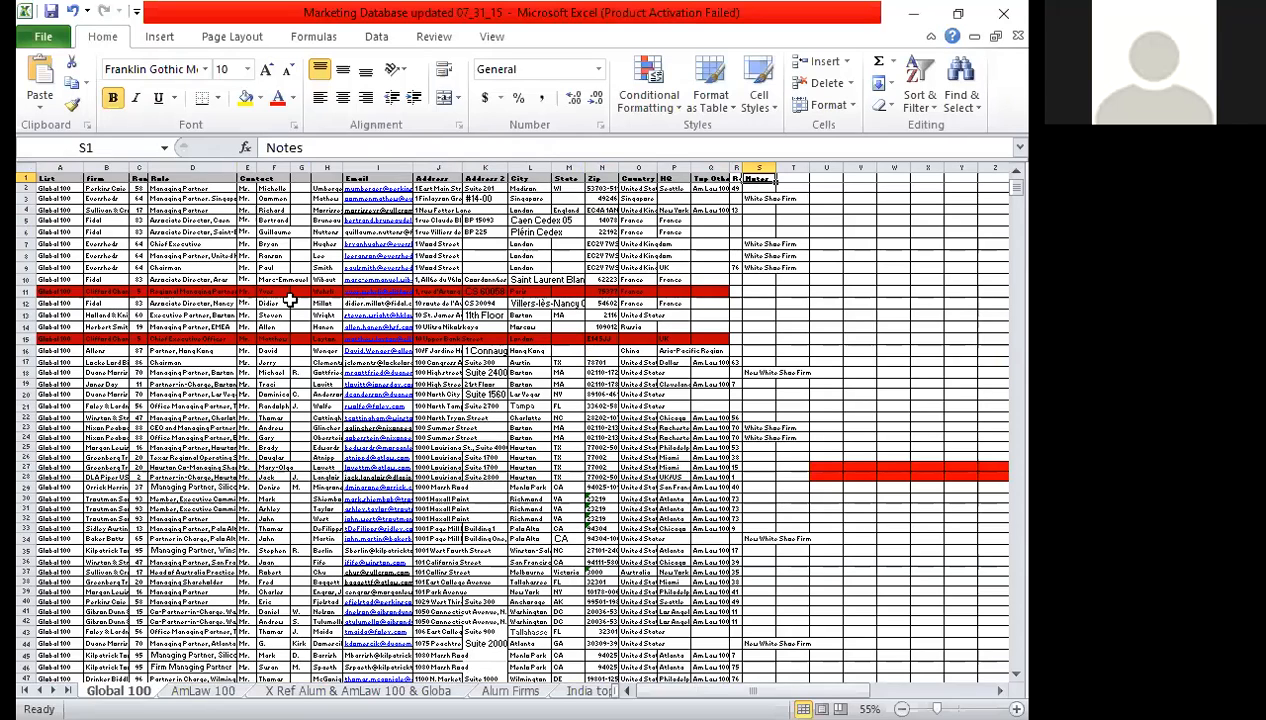
Go back along the header row from Notes to the List header in cell A1.
key(Left)
key(Left)
key(Left)
key(Left)
key(Left)
key(Left)
key(Left)
key(Left)
key(Left)
key(Left)
key(Left)
key(Left)
key(Left)
key(Left)
key(Left)
key(Left)
key(Left)
key(Left)
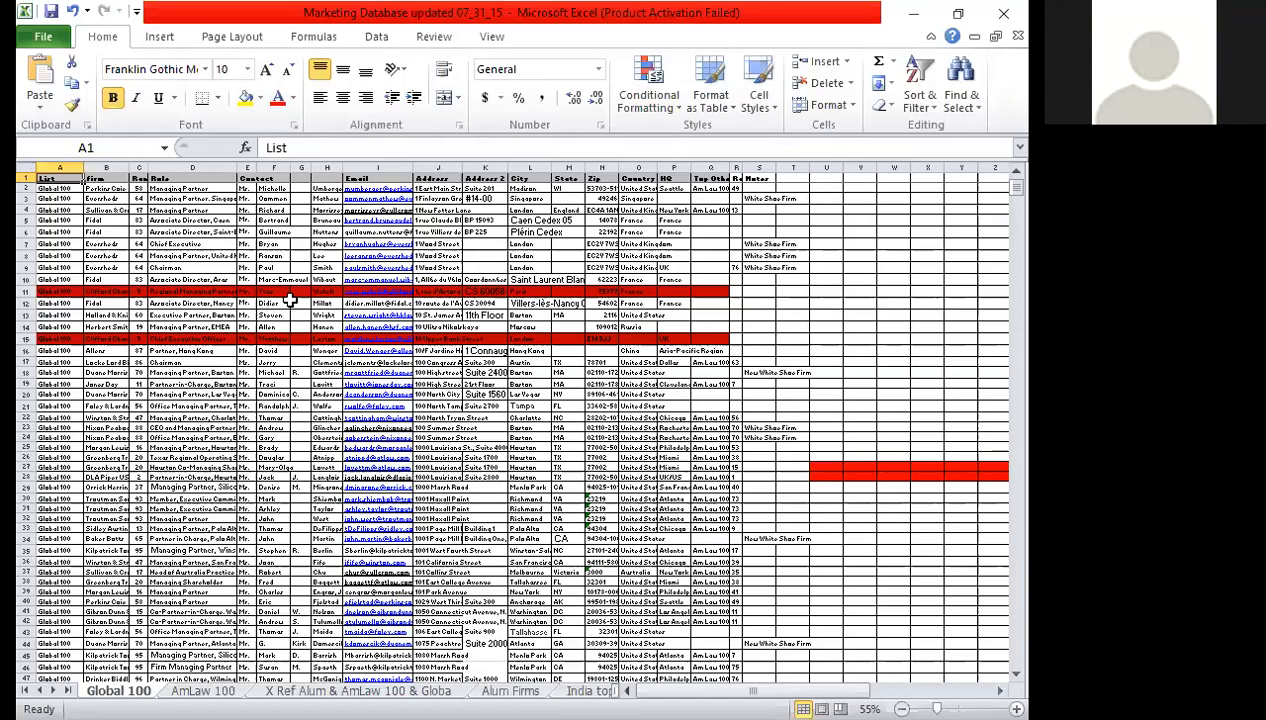
Go to the last used cell of the Global 100 sheet and delete columns T through AR beyond Notes.
key(ctrl+End)
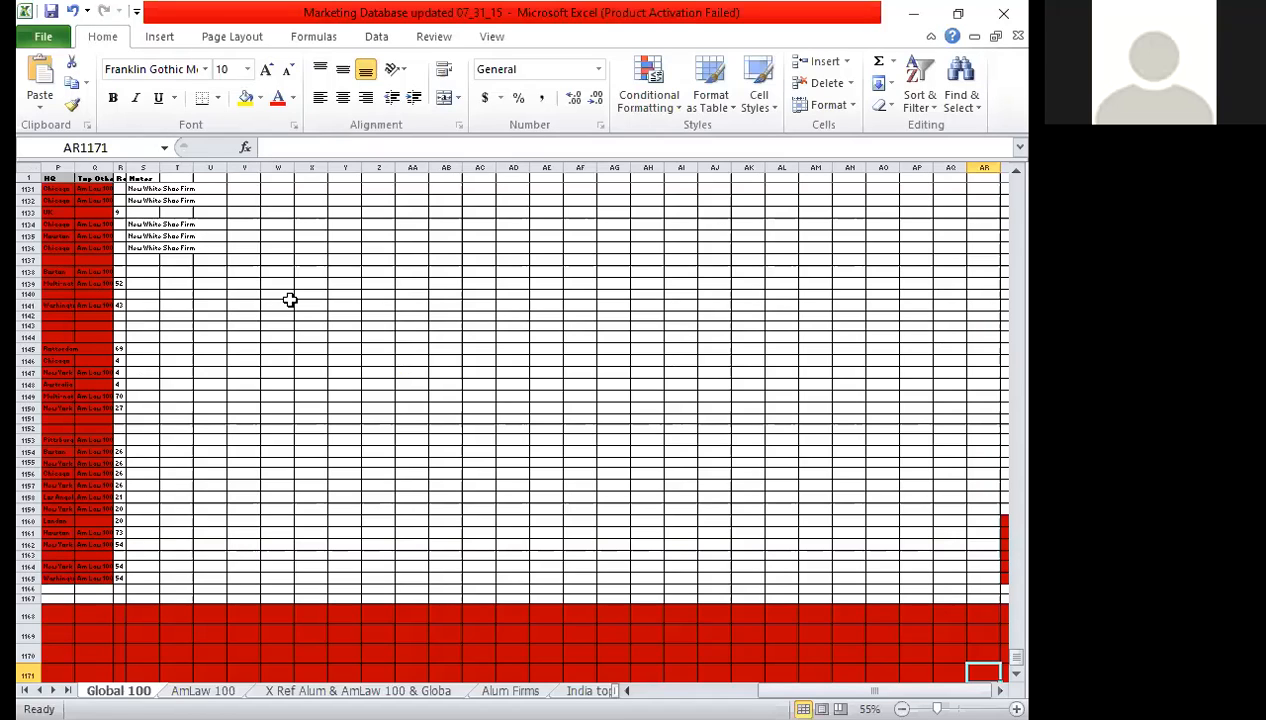
click(984, 167)
shift+click(736, 163)
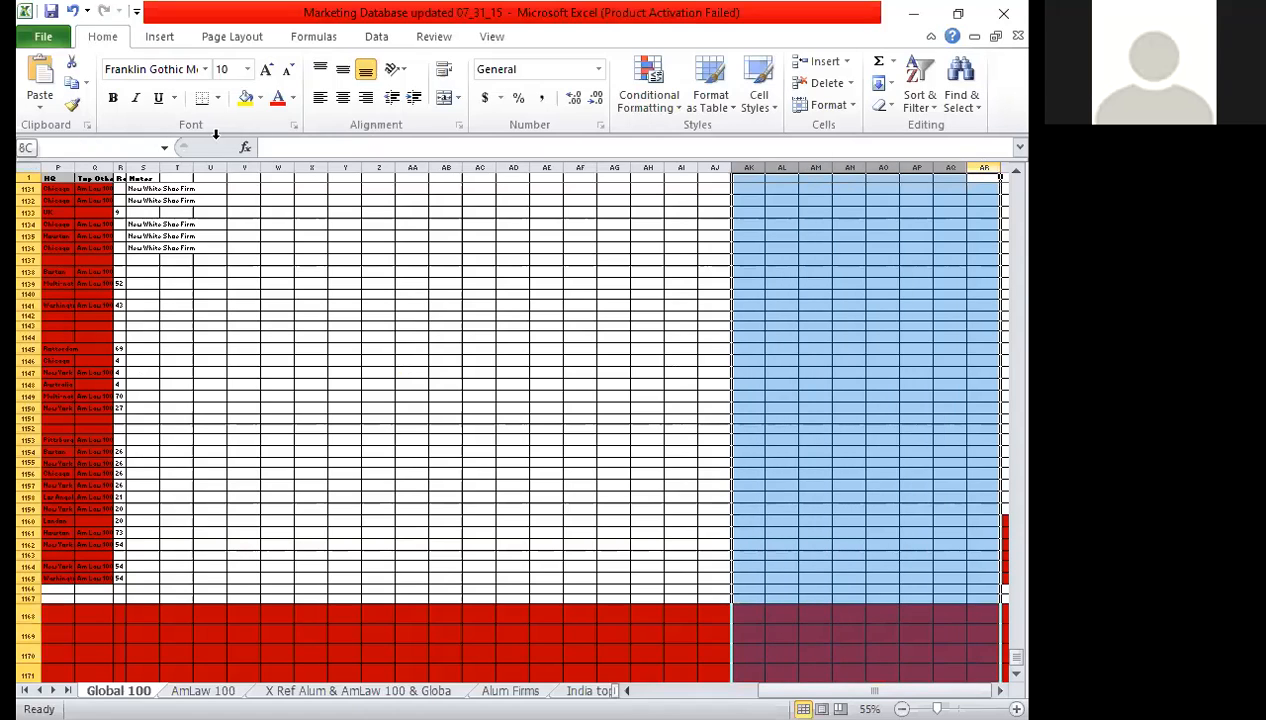
drag(213, 137, 184, 175)
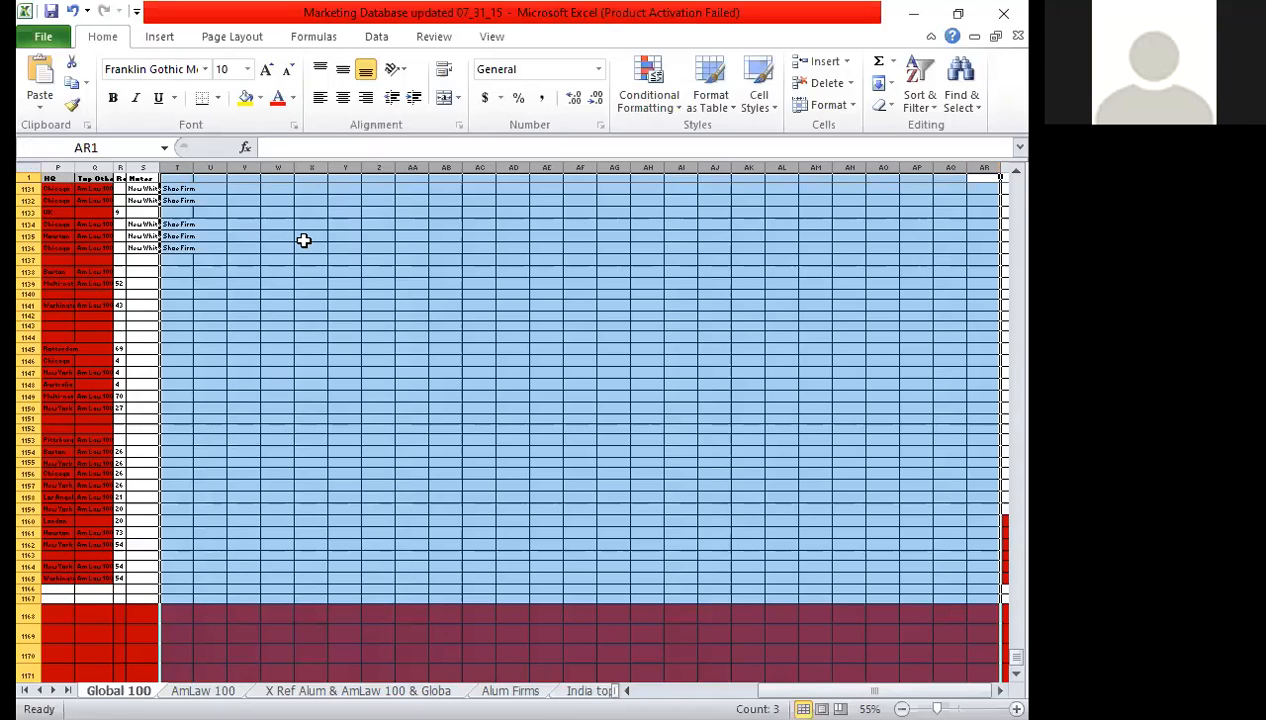
right_click(304, 243)
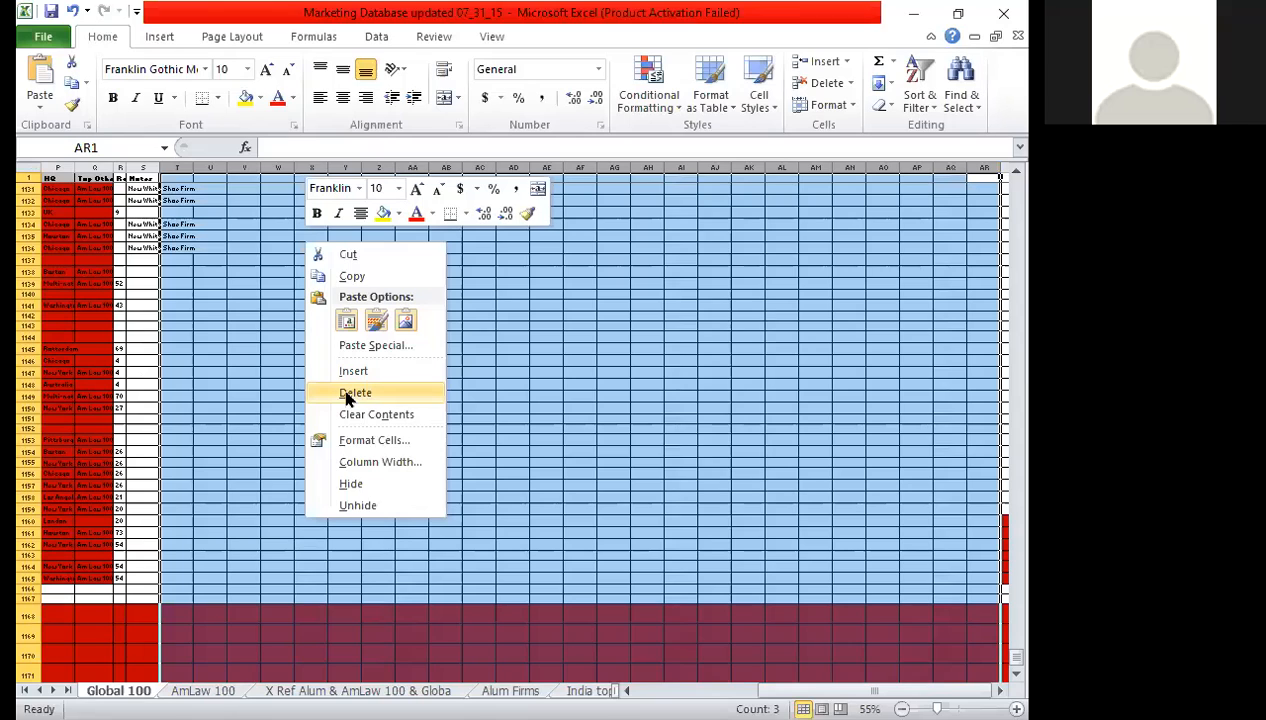
click(350, 393)
click(345, 395)
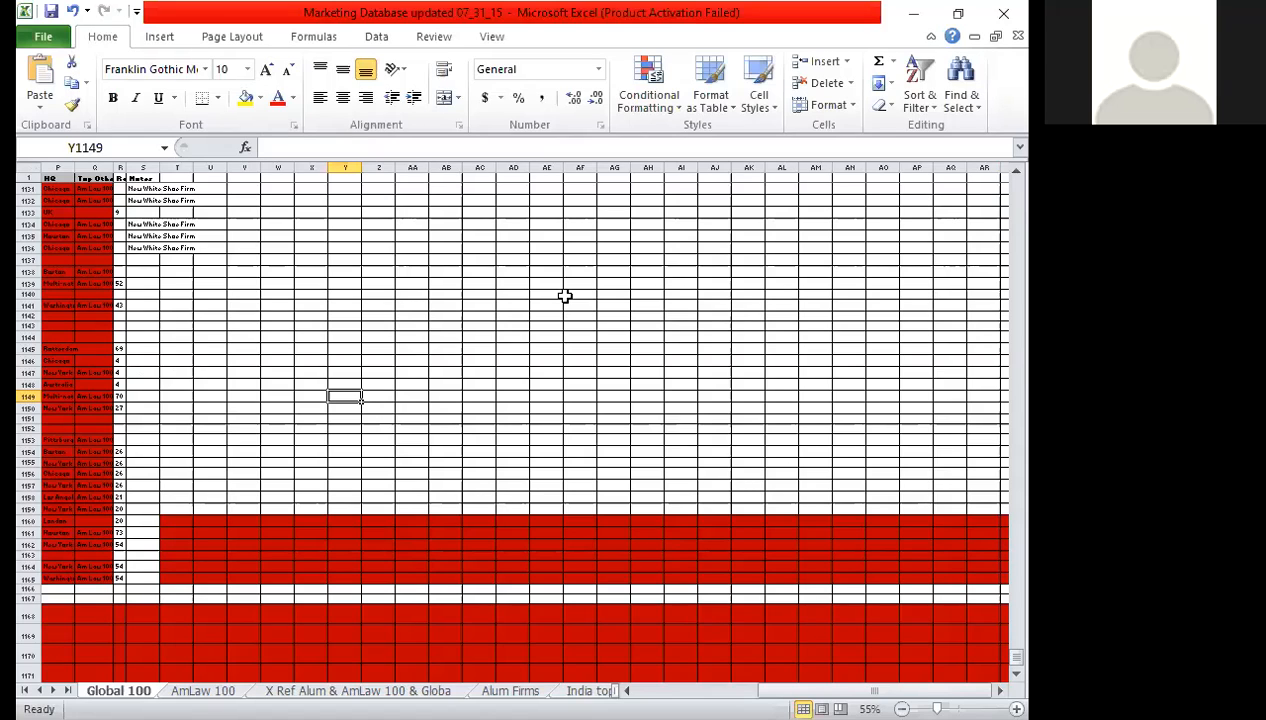
Examine the end of the Global 100 list in column A and the KEY notes below the last record.
key(ctrl+Home)
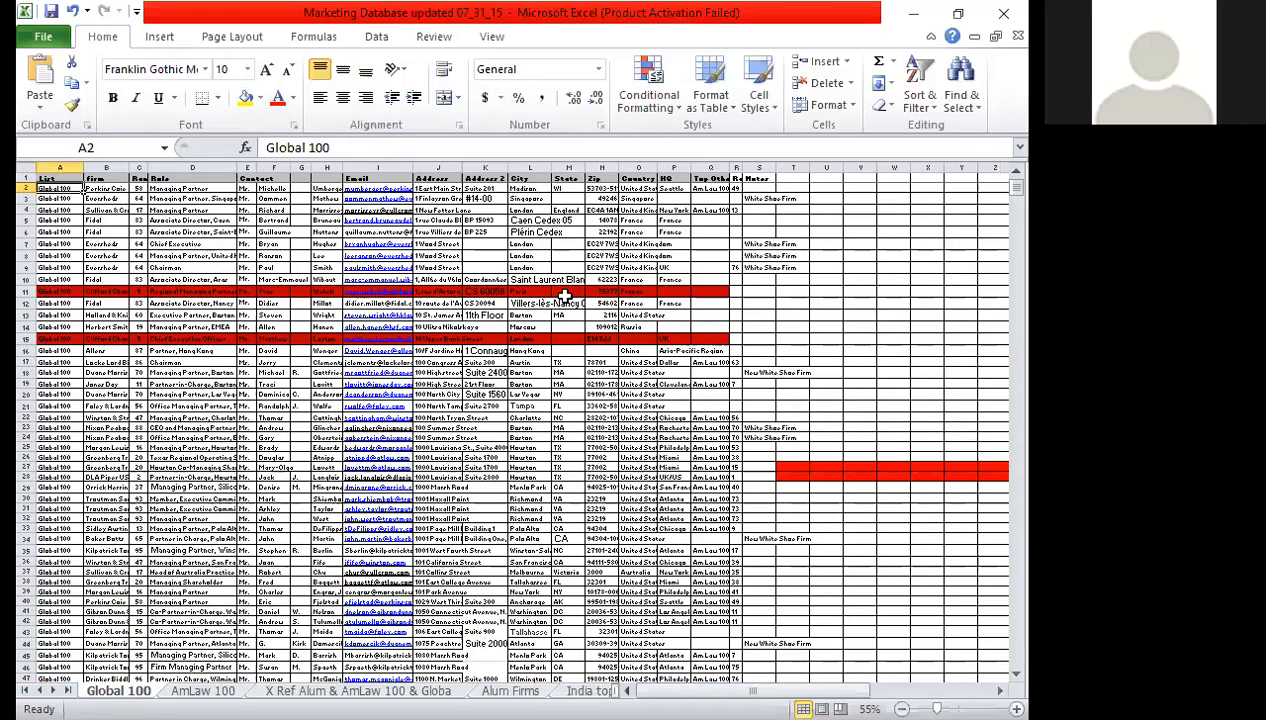
key(ctrl+Down)
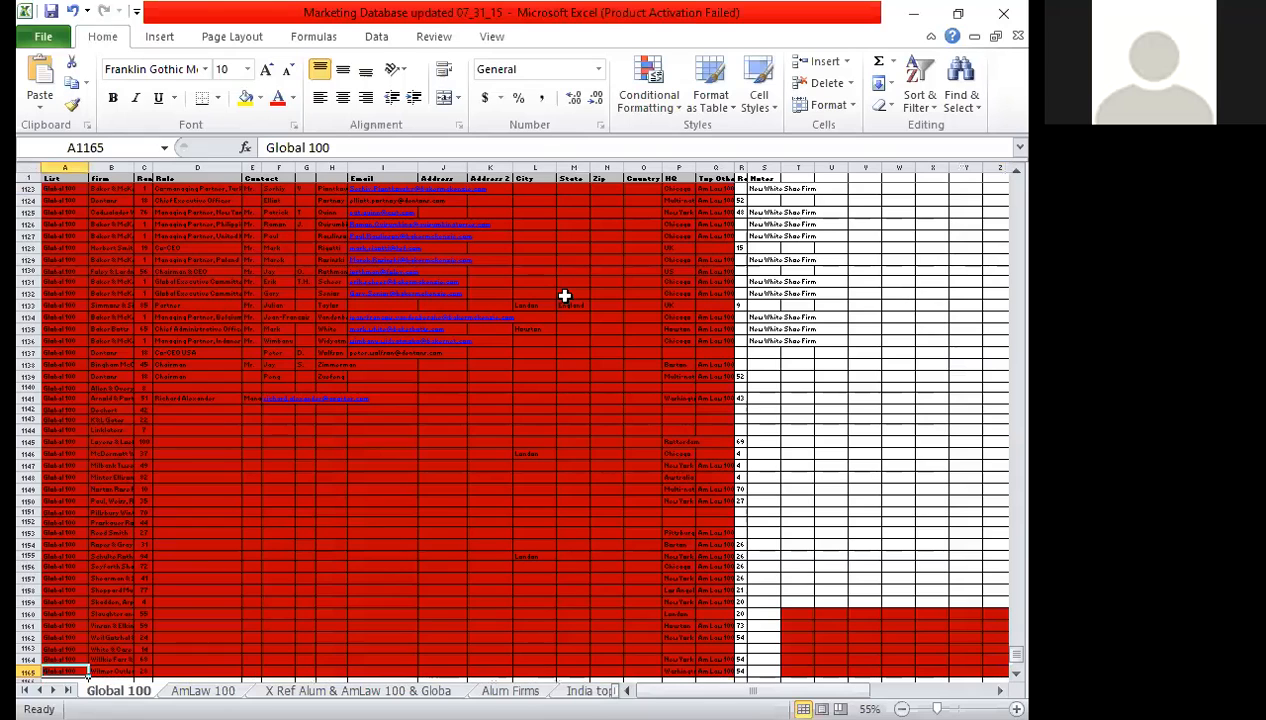
key(ctrl+Down)
key(ctrl+Down)
scroll(565, 296, down, 2)
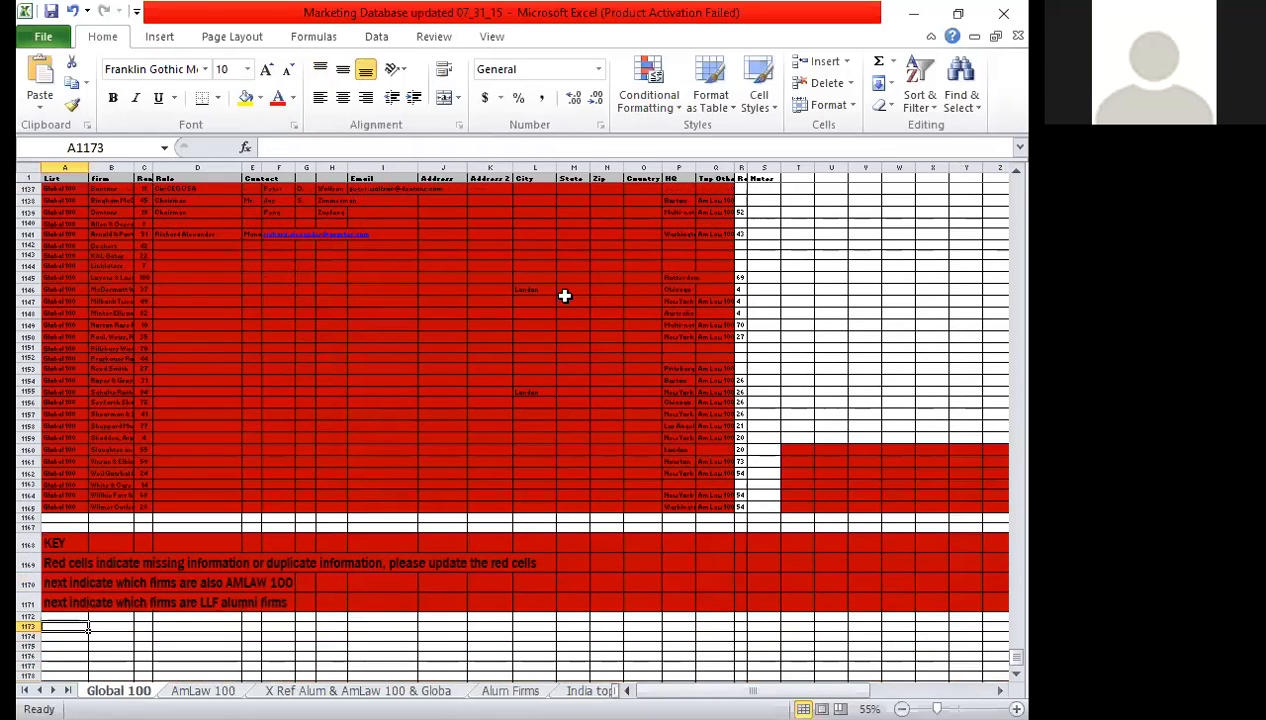